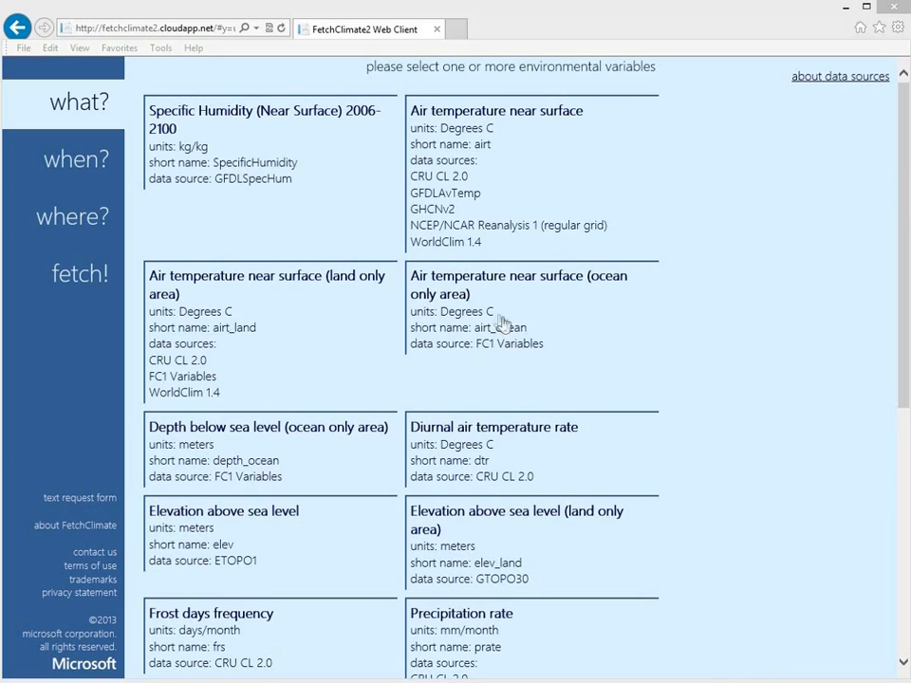
Select the variables Air temperature near surface, its land only version, Diurnal air temperature rate, Elevation above sea level and its land only version.
{"action": "left_click", "coordinate": [453, 204]}
{"action": "left_click", "coordinate": [341, 290]}
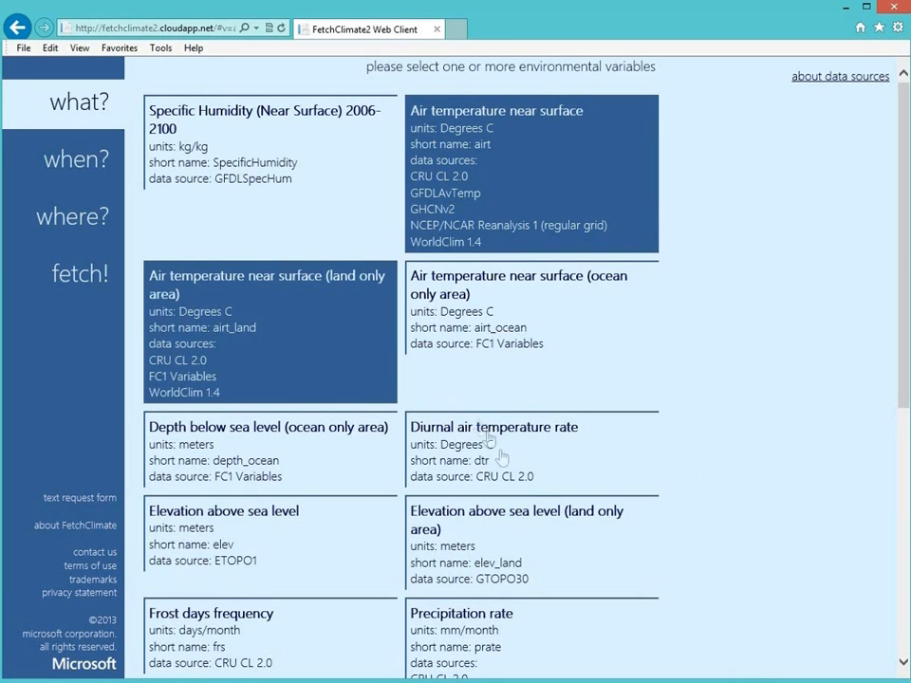
{"action": "left_click", "coordinate": [423, 429]}
{"action": "left_click", "coordinate": [324, 523]}
{"action": "left_click", "coordinate": [410, 547]}
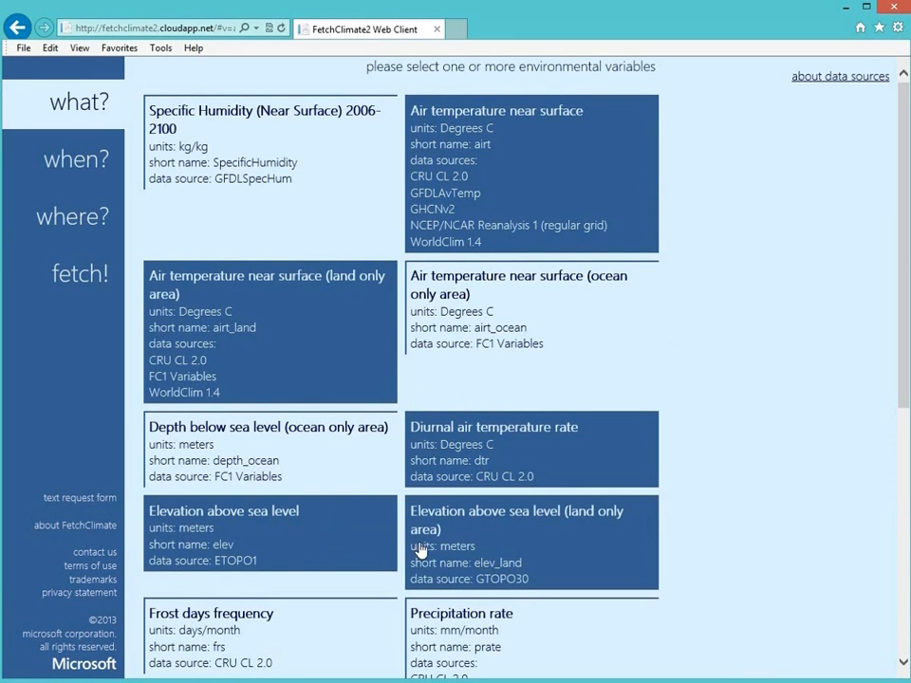
Deselect all five chosen air temperature and elevation variables.
{"action": "left_click", "coordinate": [569, 553]}
{"action": "left_click", "coordinate": [346, 544]}
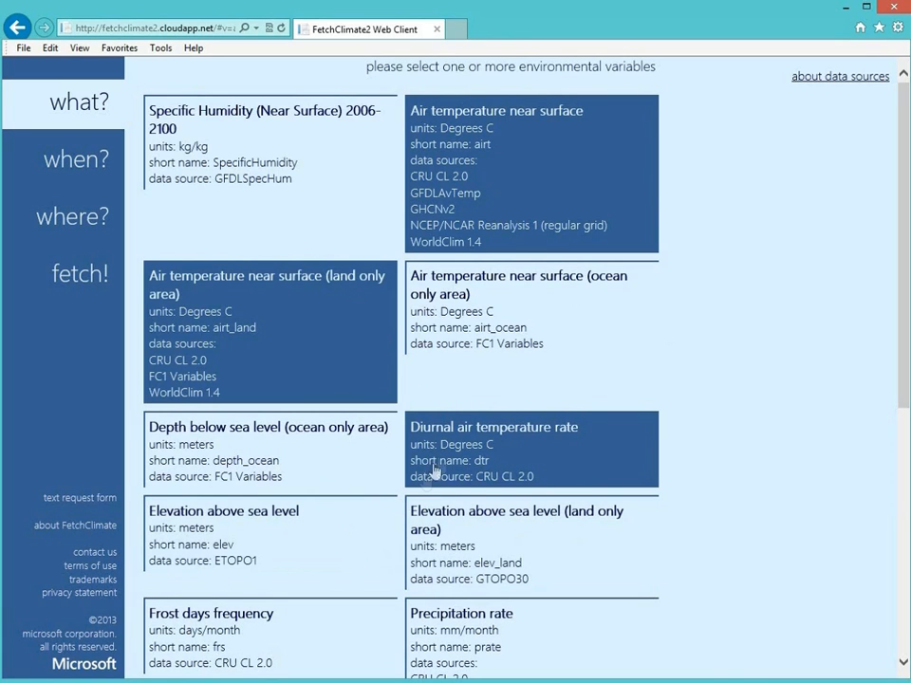
{"action": "left_click", "coordinate": [418, 472]}
{"action": "left_click", "coordinate": [325, 370]}
{"action": "left_click", "coordinate": [489, 220]}
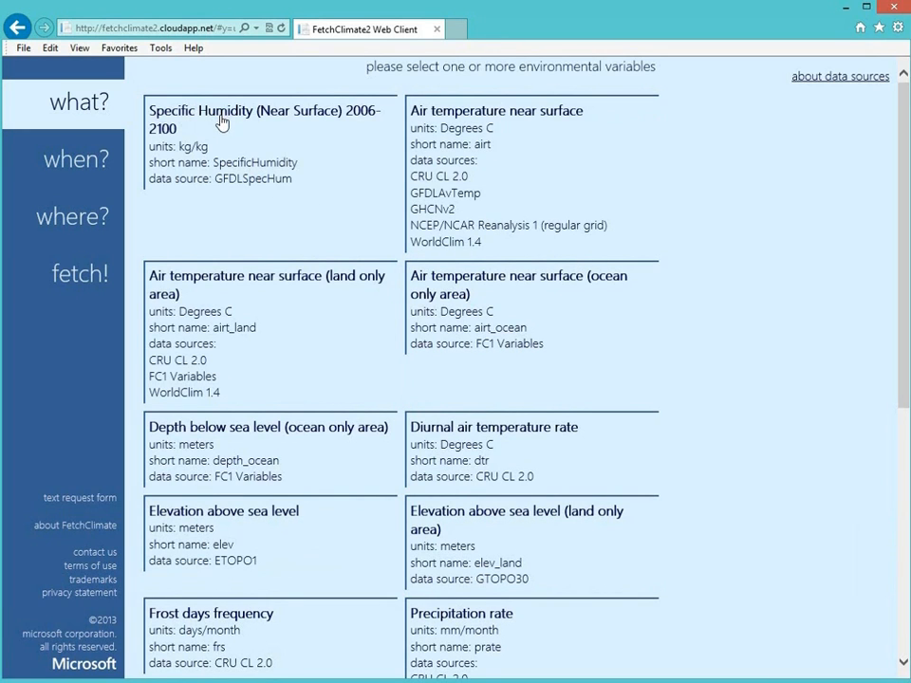
Choose the Specific Humidity (Near Surface) 2006-2100 variable and set the years from 2007 to 2040.
{"action": "left_click", "coordinate": [252, 122]}
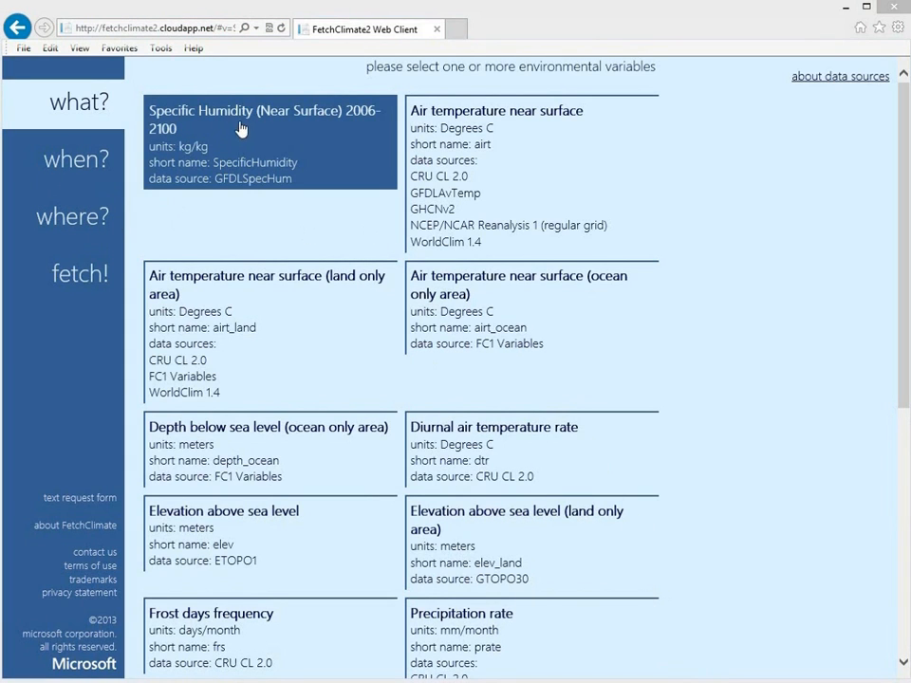
{"action": "left_click", "coordinate": [80, 167]}
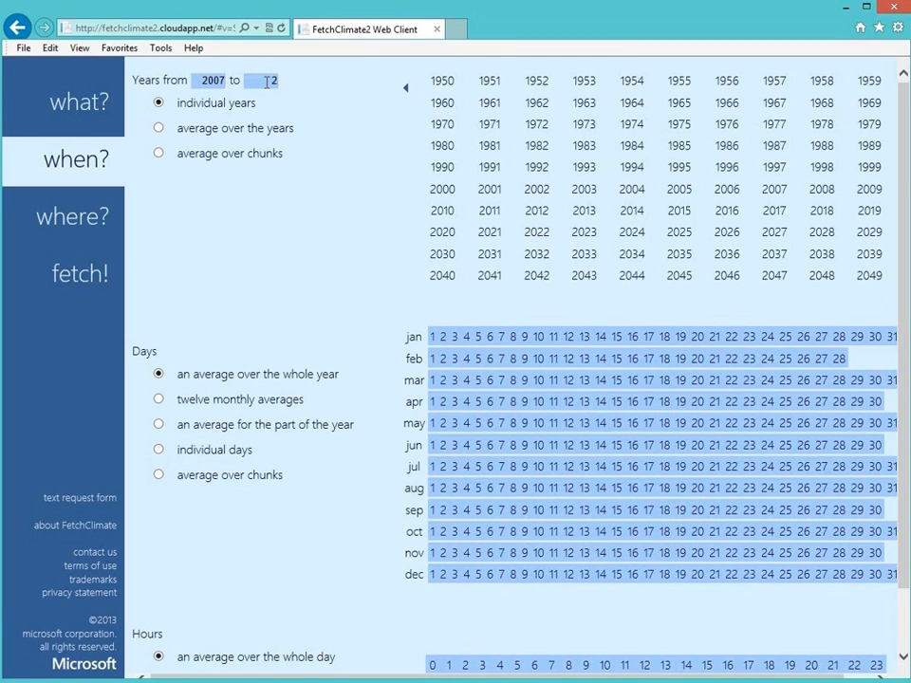
{"action": "left_click", "coordinate": [268, 82]}
{"action": "type", "text": "2040"}
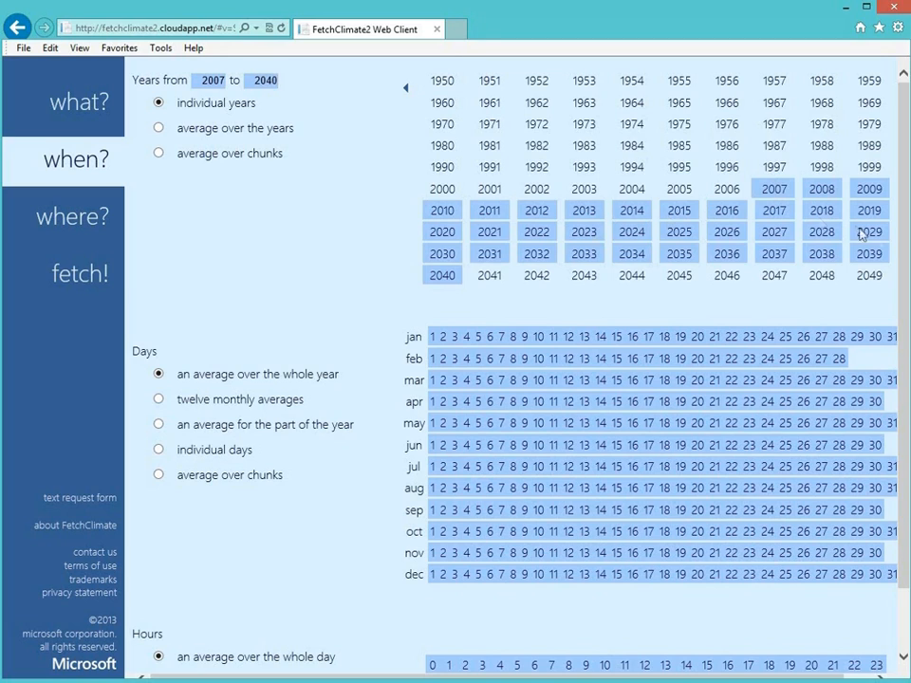
Set the years to be reported as individual years and the days as twelve monthly averages.
{"action": "left_click", "coordinate": [158, 129]}
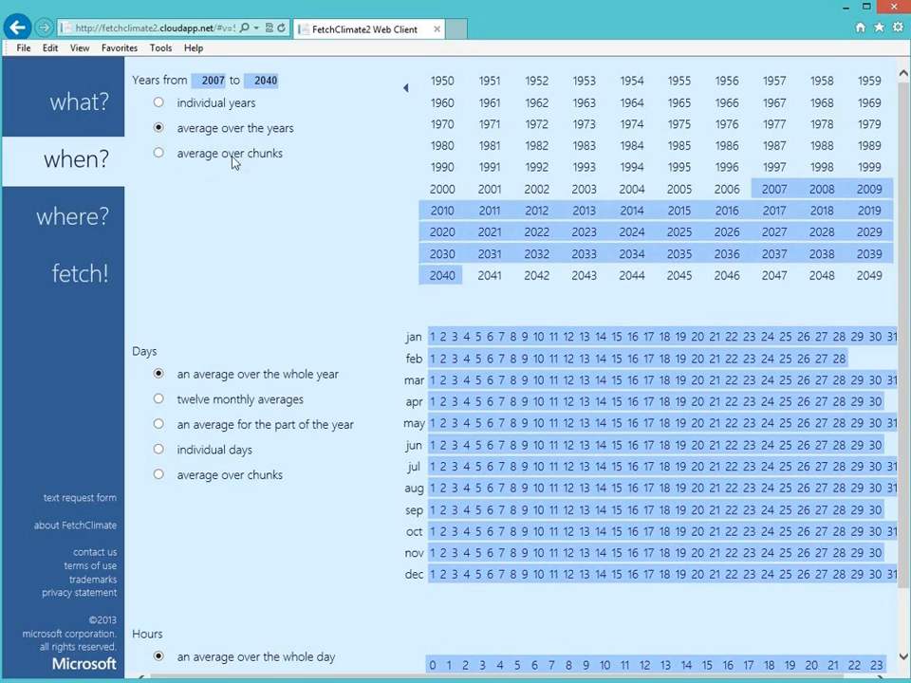
{"action": "left_click", "coordinate": [158, 104]}
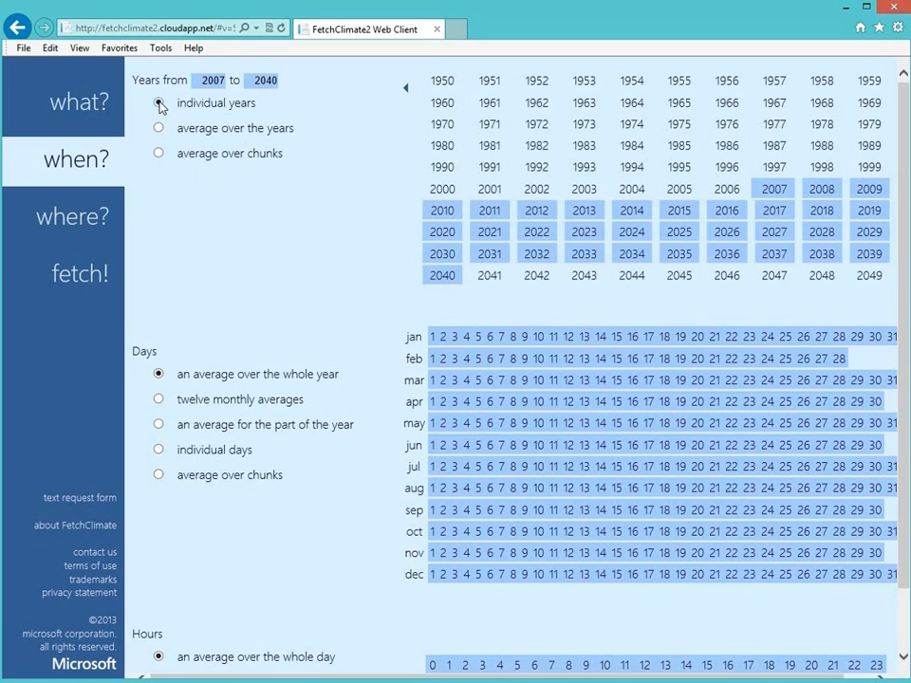
{"action": "scroll", "coordinate": [359, 261], "scroll_direction": "down", "scroll_amount": 2}
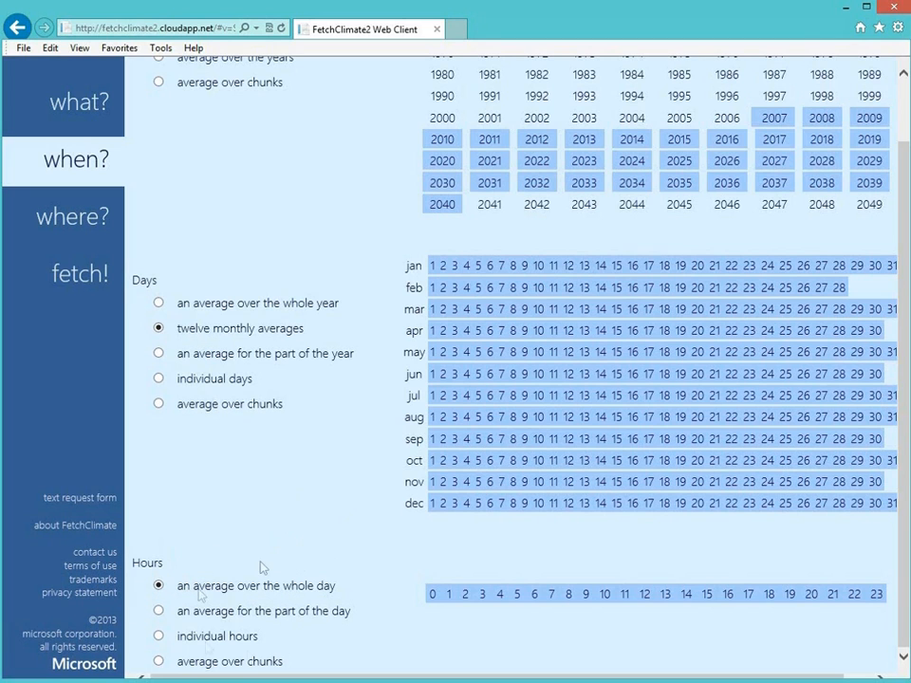
{"action": "scroll", "coordinate": [284, 531], "scroll_direction": "up", "scroll_amount": 2}
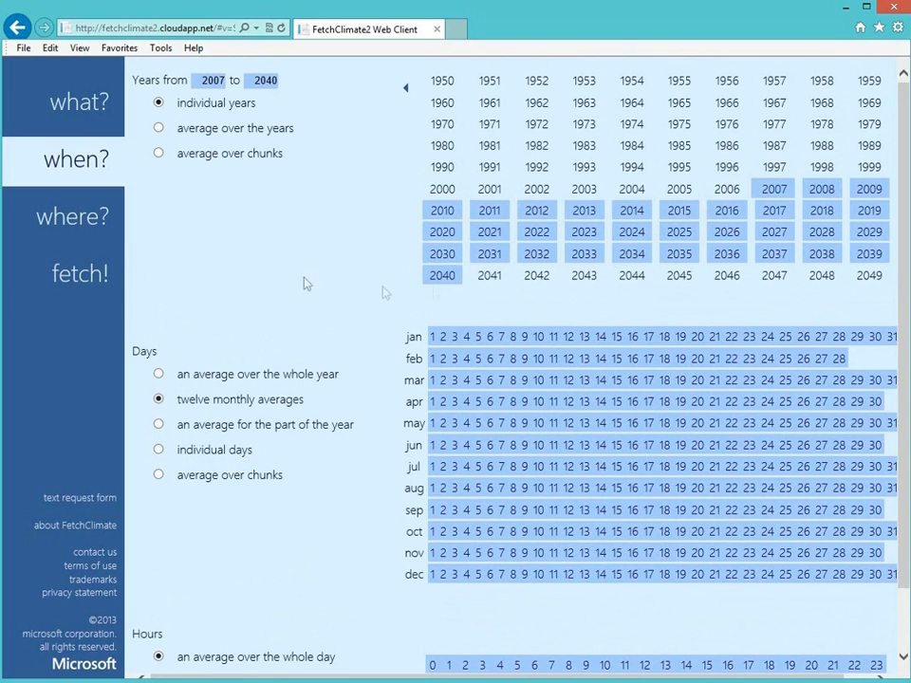
Add a rectangular area over Europe and western Asia, from longitude about -16 to 89, with its northern edge at latitude about 65.
{"action": "left_click", "coordinate": [88, 222]}
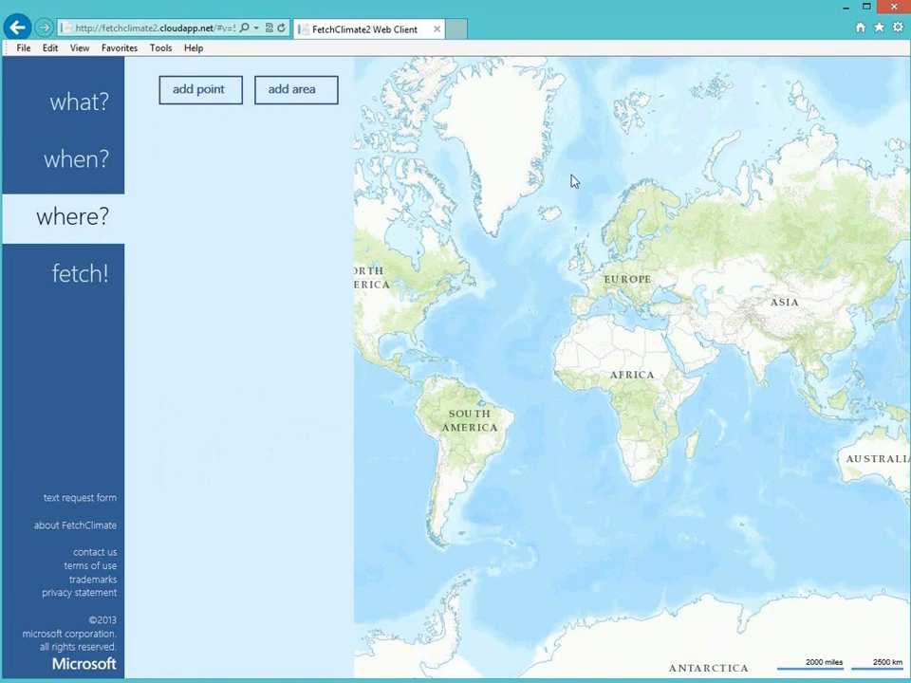
{"action": "left_click_drag", "start_coordinate": [549, 170], "coordinate": [626, 171]}
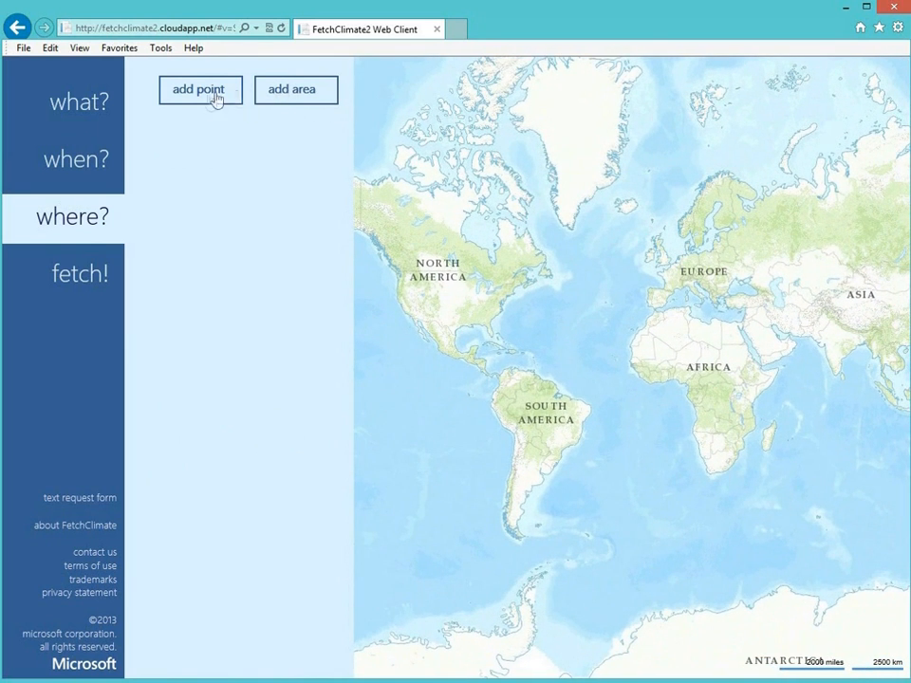
{"action": "left_click", "coordinate": [287, 98]}
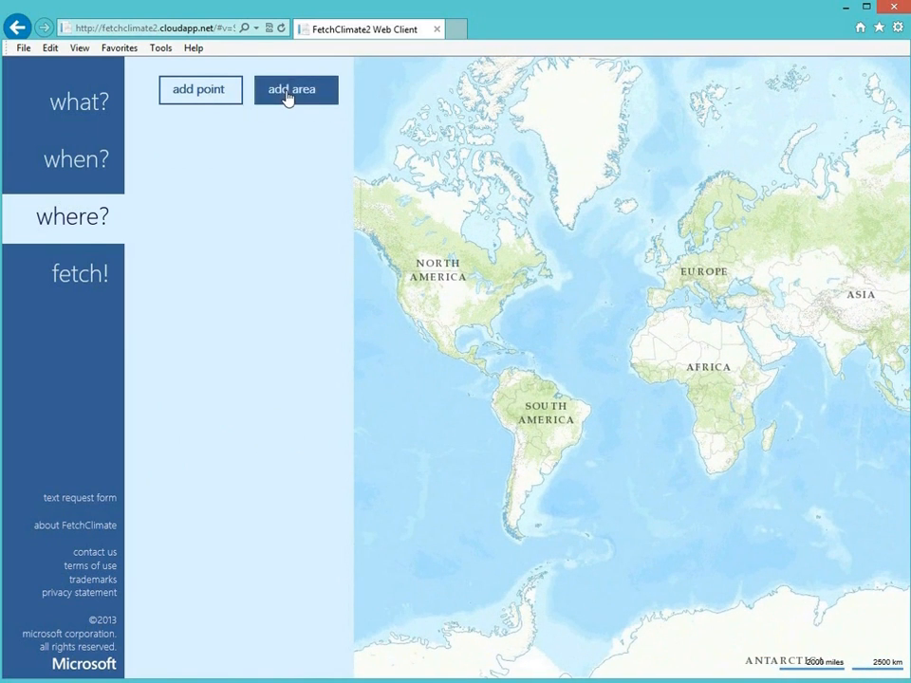
{"action": "left_click", "coordinate": [651, 224]}
{"action": "left_click_drag", "start_coordinate": [590, 160], "coordinate": [630, 201]}
{"action": "left_click_drag", "start_coordinate": [722, 265], "coordinate": [859, 349]}
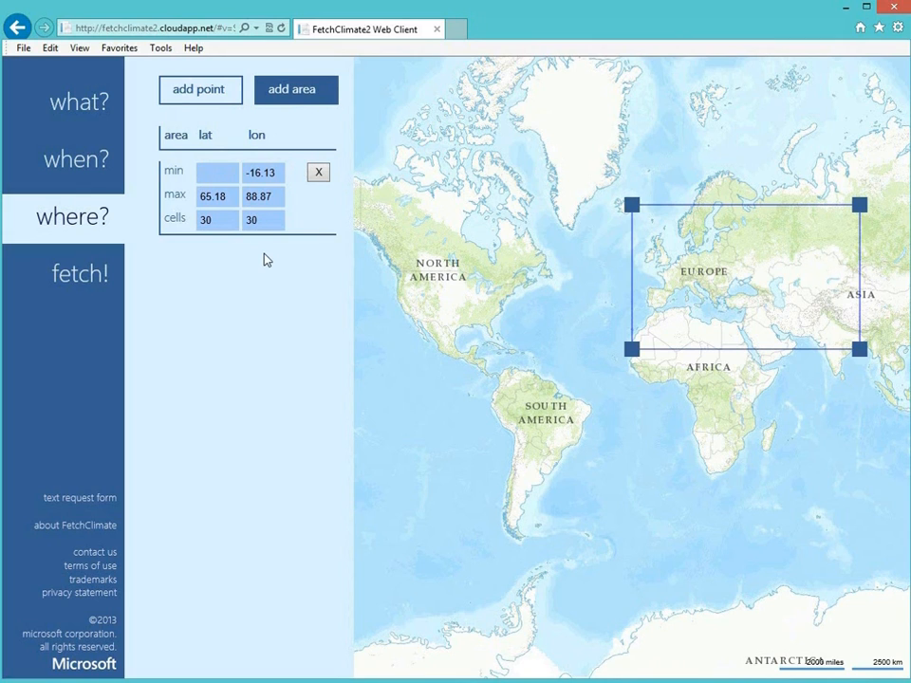
Set the area's minimum latitude to 50, its minimum longitude to -20 and its grid to 40 by 40 cells.
{"action": "type", "text": "50"}
{"action": "key", "text": "Return"}
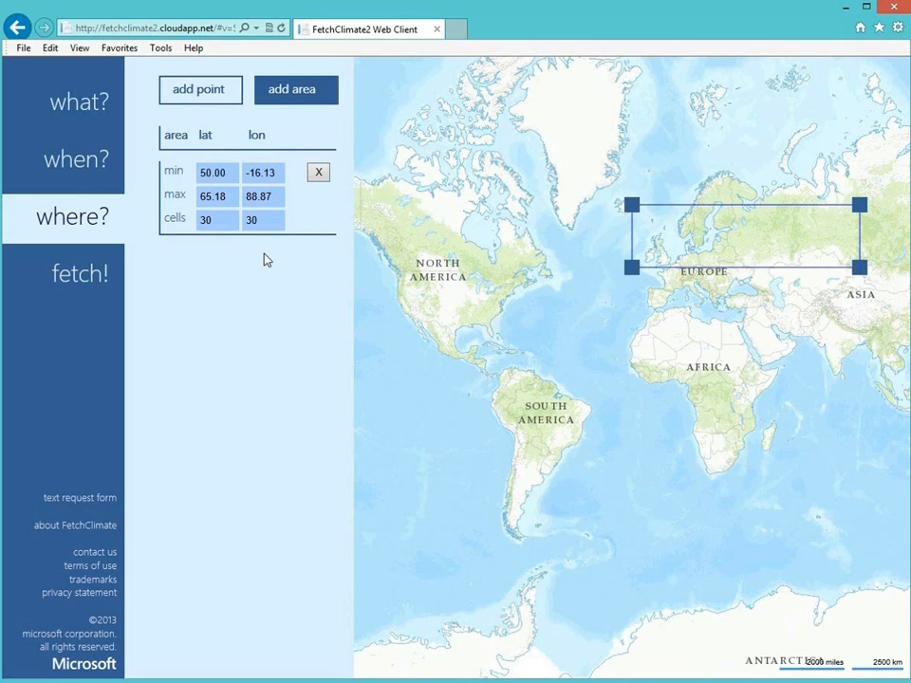
{"action": "left_click_drag", "start_coordinate": [244, 173], "coordinate": [270, 172]}
{"action": "type", "text": "-20"}
{"action": "key", "text": "Return"}
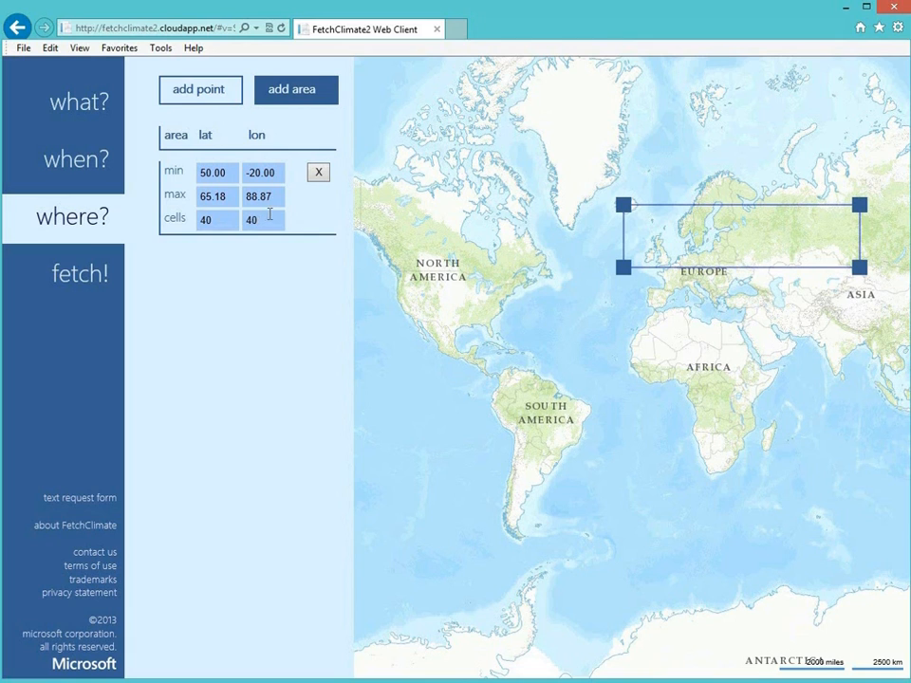
Place three points in North America, at about 62.5, -112; 50, -103; and 50, -70 (latitude, longitude).
{"action": "left_click", "coordinate": [203, 104]}
{"action": "left_click", "coordinate": [423, 217]}
{"action": "left_click", "coordinate": [442, 267]}
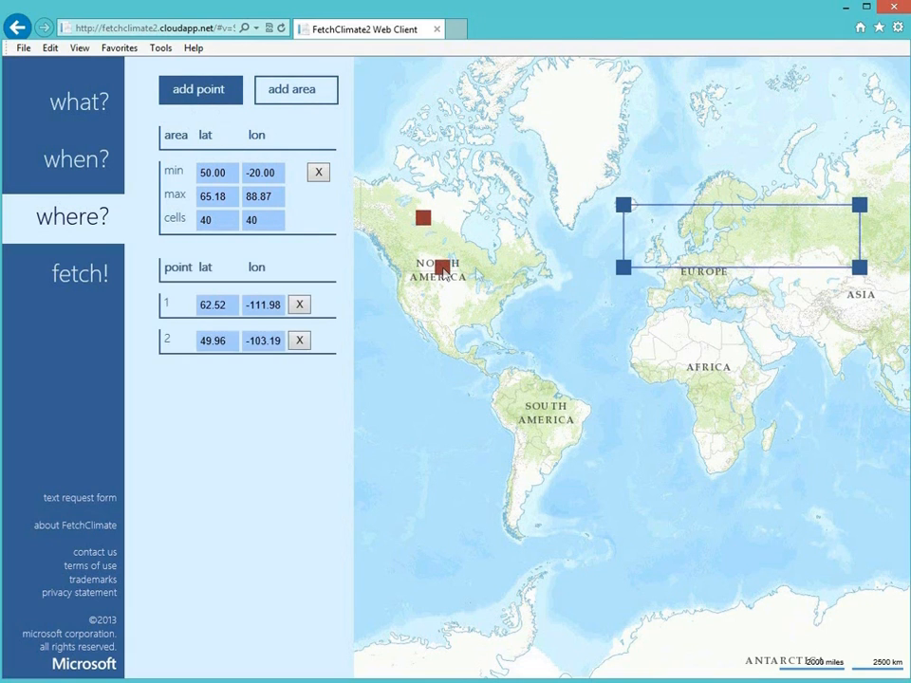
{"action": "left_click", "coordinate": [514, 267]}
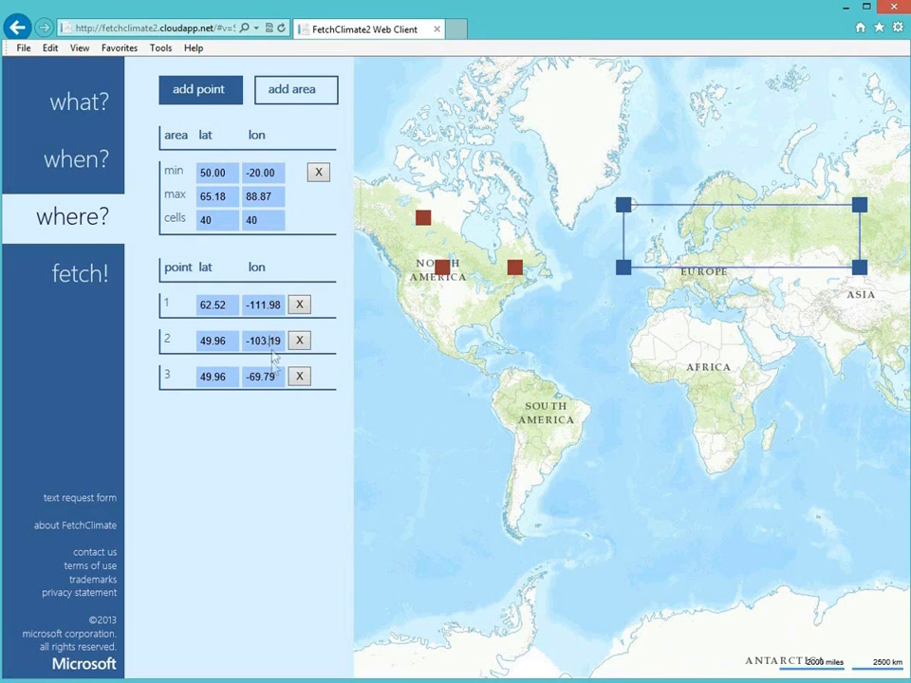
Delete the three North American points, leaving only the area.
{"action": "left_click", "coordinate": [299, 306]}
{"action": "left_click", "coordinate": [299, 305]}
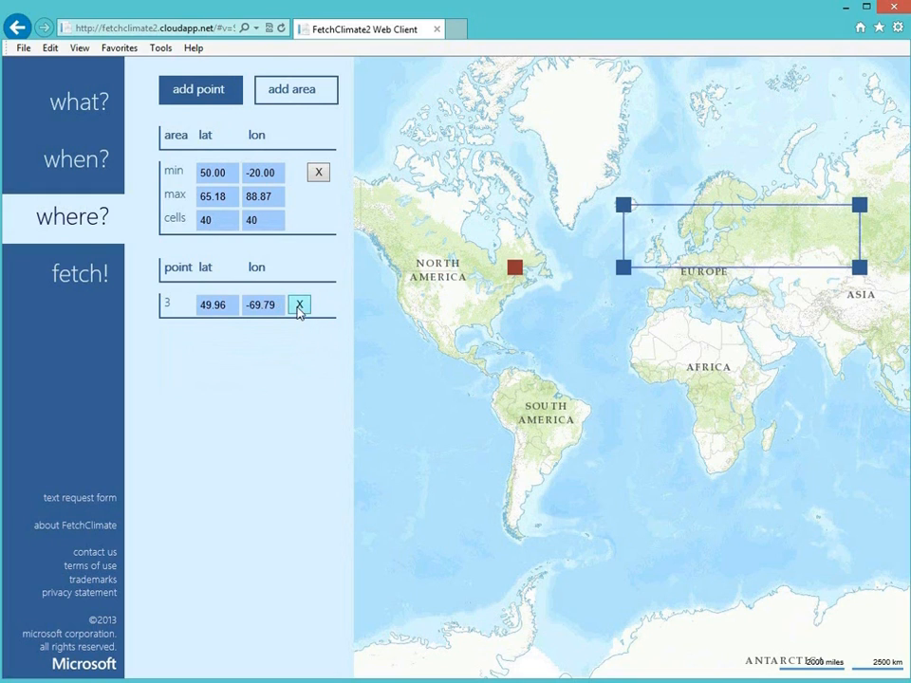
{"action": "left_click", "coordinate": [299, 308]}
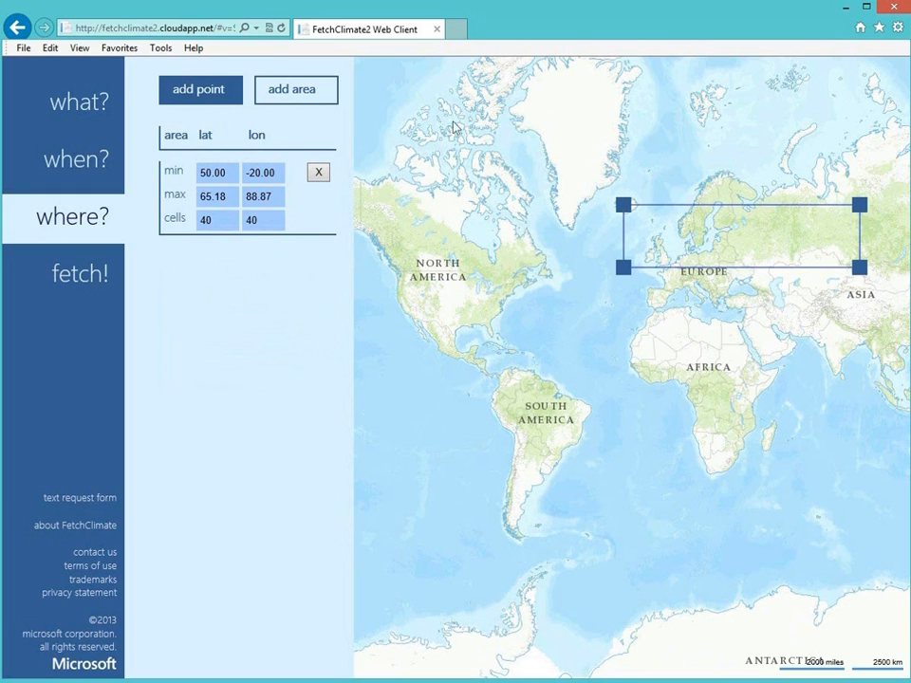
Place points in the southeastern United States, near the Great Lakes and in the Pacific off the US west coast.
{"action": "left_click", "coordinate": [478, 311]}
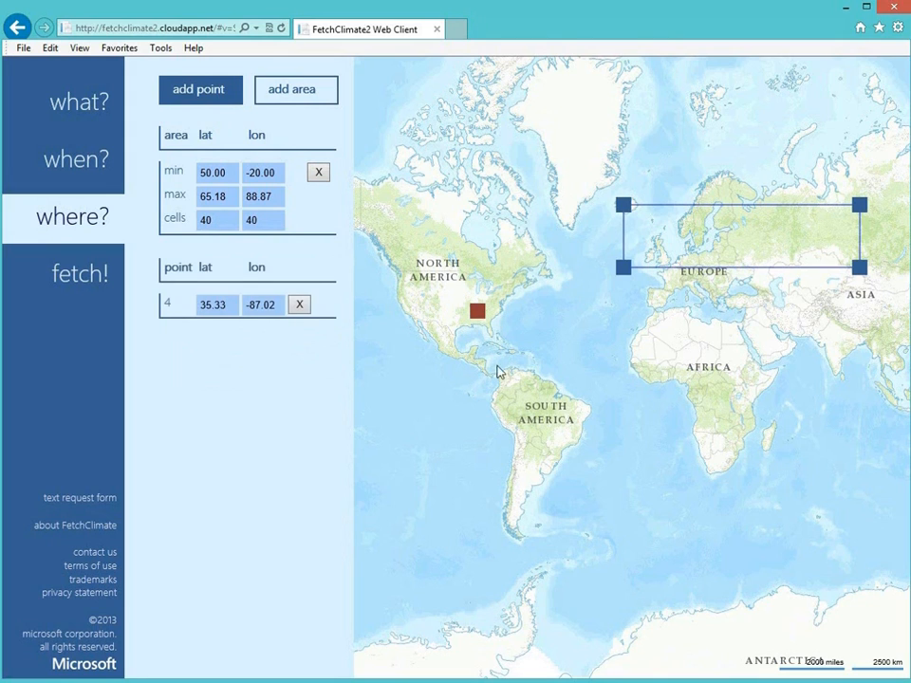
{"action": "left_click", "coordinate": [491, 287]}
{"action": "left_click", "coordinate": [384, 303]}
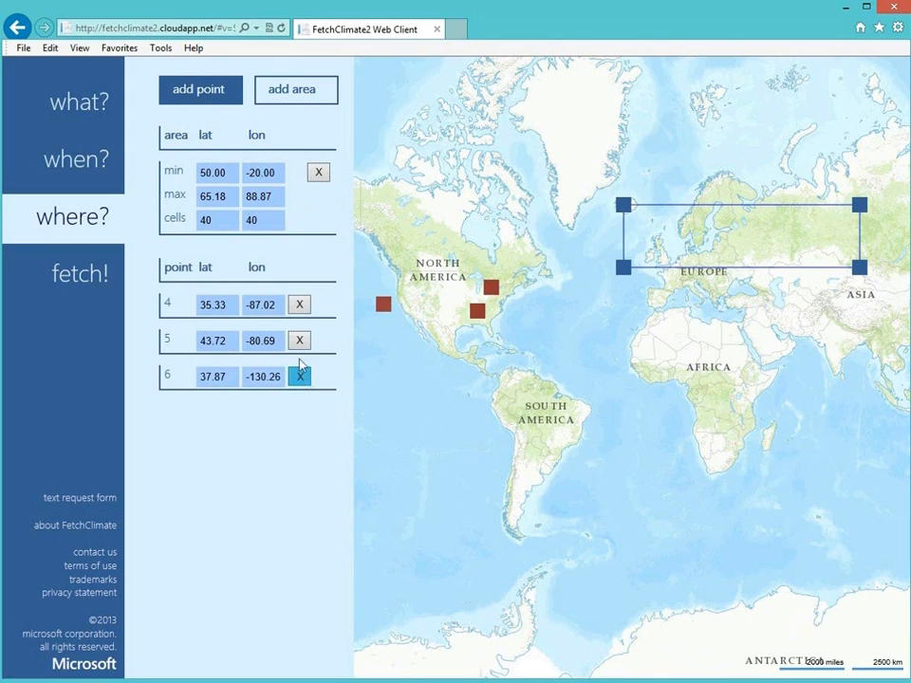
Delete the eastern US, Great Lakes and Pacific points, and stop adding points.
{"action": "left_click", "coordinate": [300, 376]}
{"action": "left_click", "coordinate": [300, 341]}
{"action": "left_click", "coordinate": [298, 304]}
{"action": "left_click", "coordinate": [211, 95]}
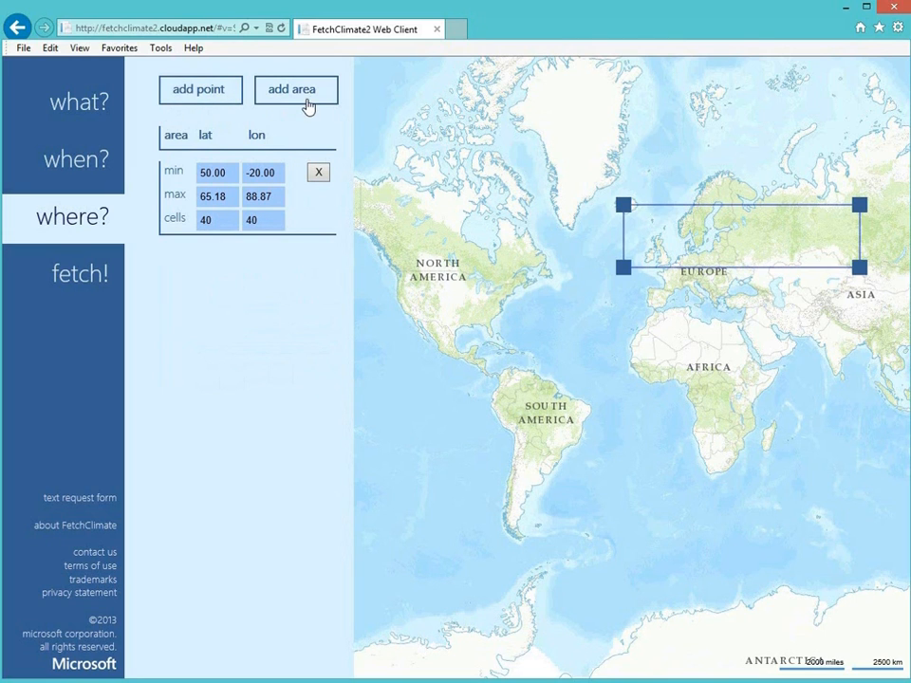
Review the chosen variable, time period and area, and fetch the specific humidity data.
{"action": "left_click_drag", "start_coordinate": [588, 123], "coordinate": [585, 152]}
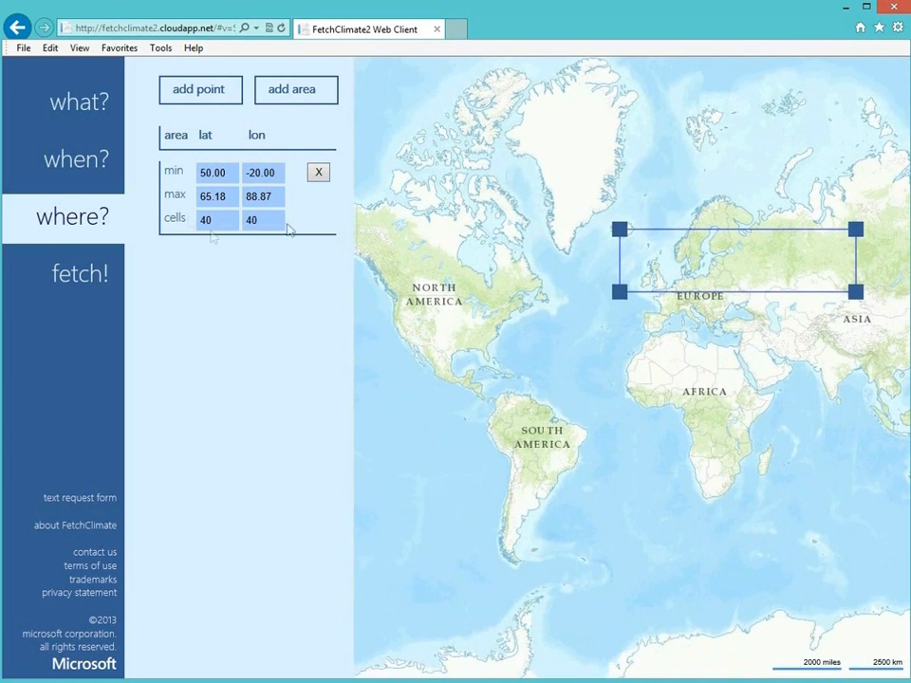
{"action": "left_click", "coordinate": [96, 105]}
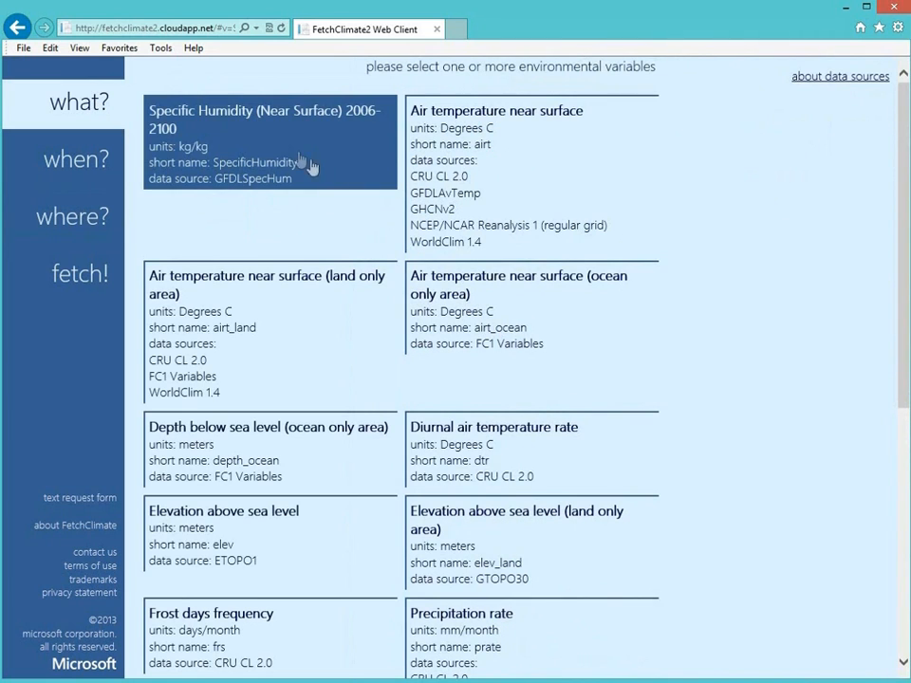
{"action": "left_click", "coordinate": [80, 173]}
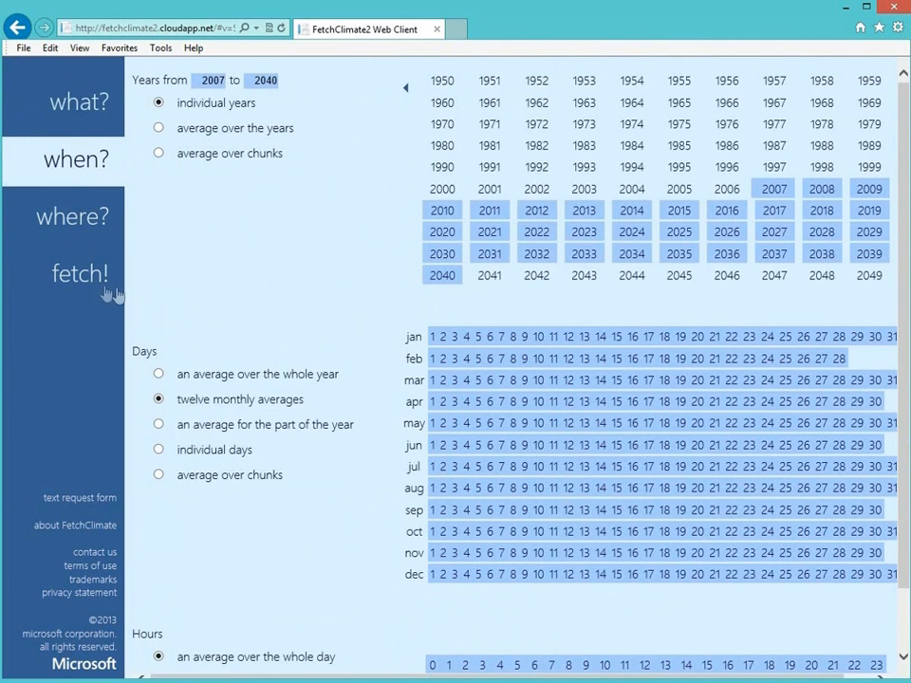
{"action": "left_click", "coordinate": [83, 221]}
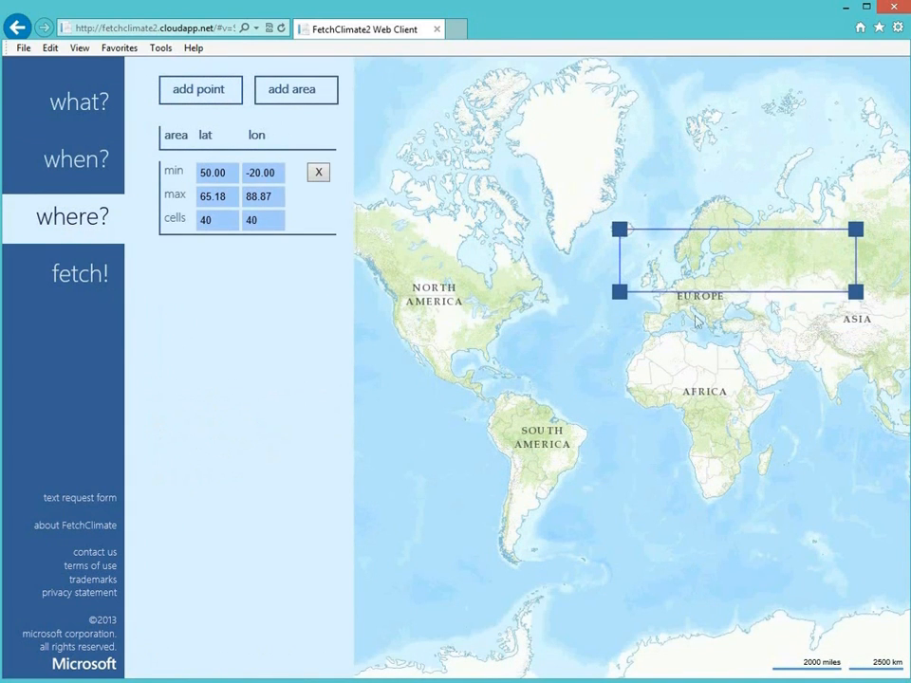
{"action": "left_click", "coordinate": [86, 283]}
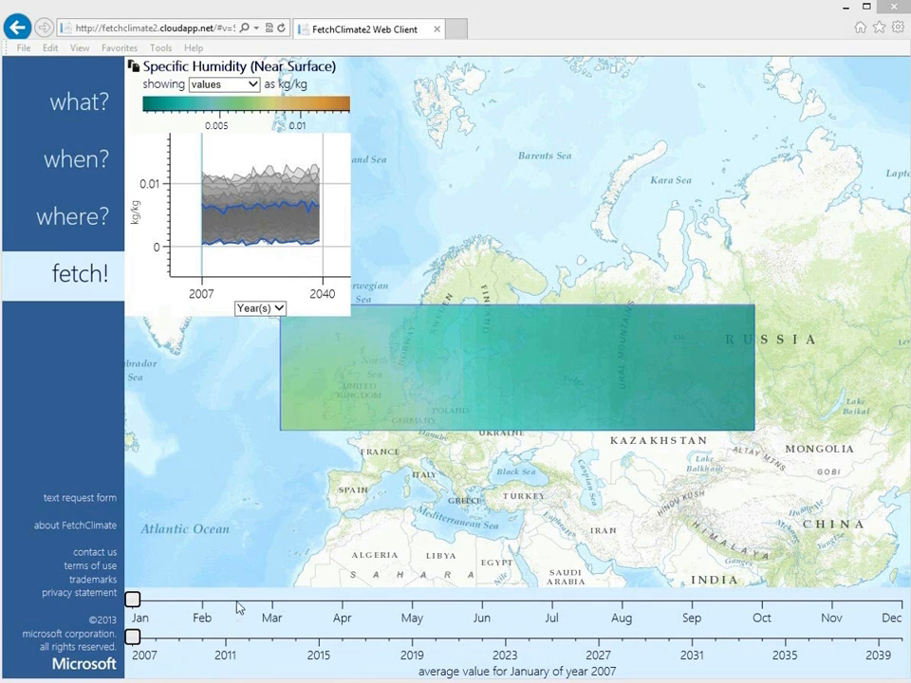
Display the average specific humidity on the map for May 2029 and for May 2028.
{"action": "mouse_move", "coordinate": [133, 638]}
{"action": "left_mouse_down"}
{"action": "mouse_move", "coordinate": [756, 653]}
{"action": "mouse_move", "coordinate": [645, 638]}
{"action": "left_mouse_up"}
{"action": "left_click_drag", "start_coordinate": [132, 598], "coordinate": [413, 622]}
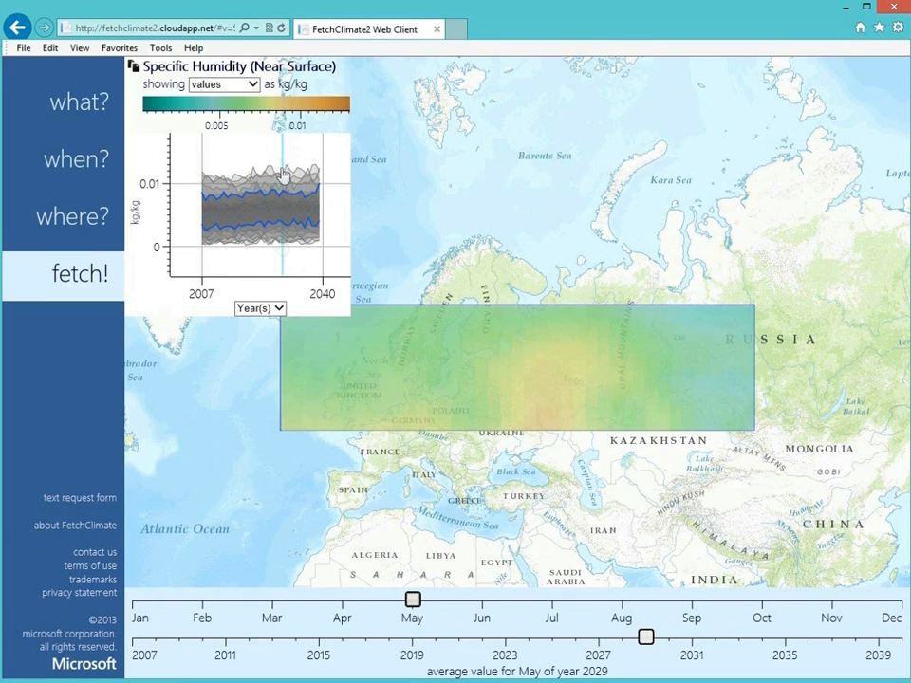
{"action": "left_click_drag", "start_coordinate": [649, 638], "coordinate": [389, 637]}
{"action": "left_click_drag", "start_coordinate": [424, 579], "coordinate": [622, 610]}
View the humidity chart by Month and return it to the Year(s) view.
{"action": "left_click", "coordinate": [280, 311]}
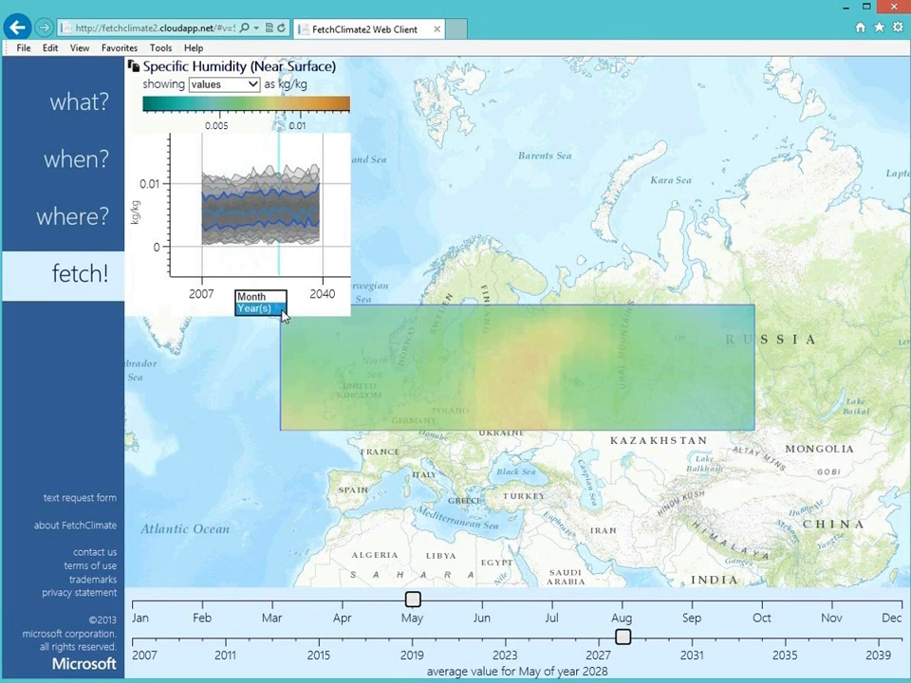
{"action": "left_click", "coordinate": [271, 298]}
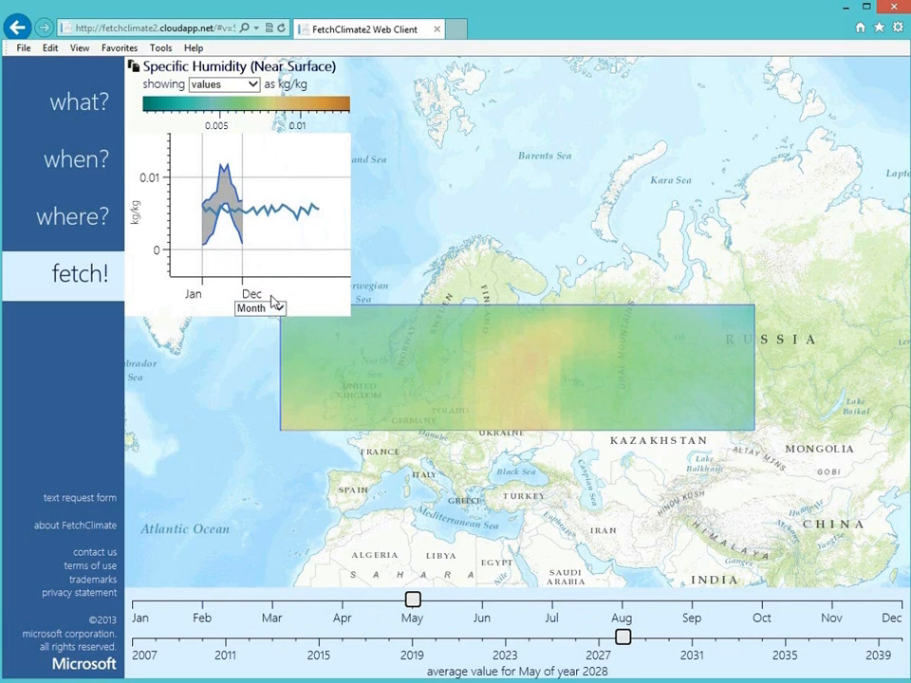
{"action": "left_click", "coordinate": [275, 308]}
{"action": "left_click", "coordinate": [261, 319]}
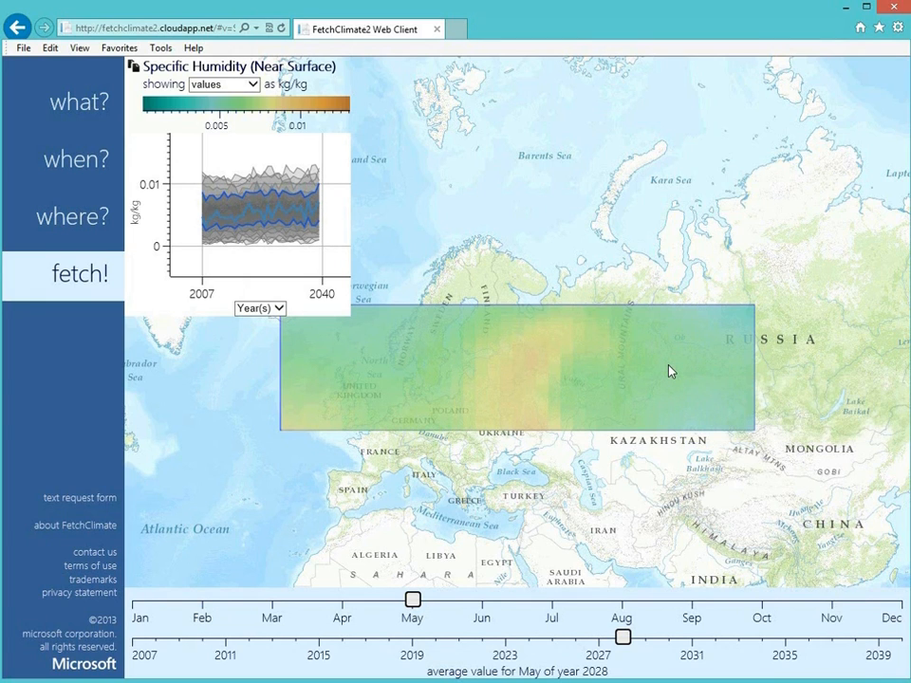
Display the average specific humidity on the map for May 2027.
{"action": "mouse_move", "coordinate": [669, 370]}
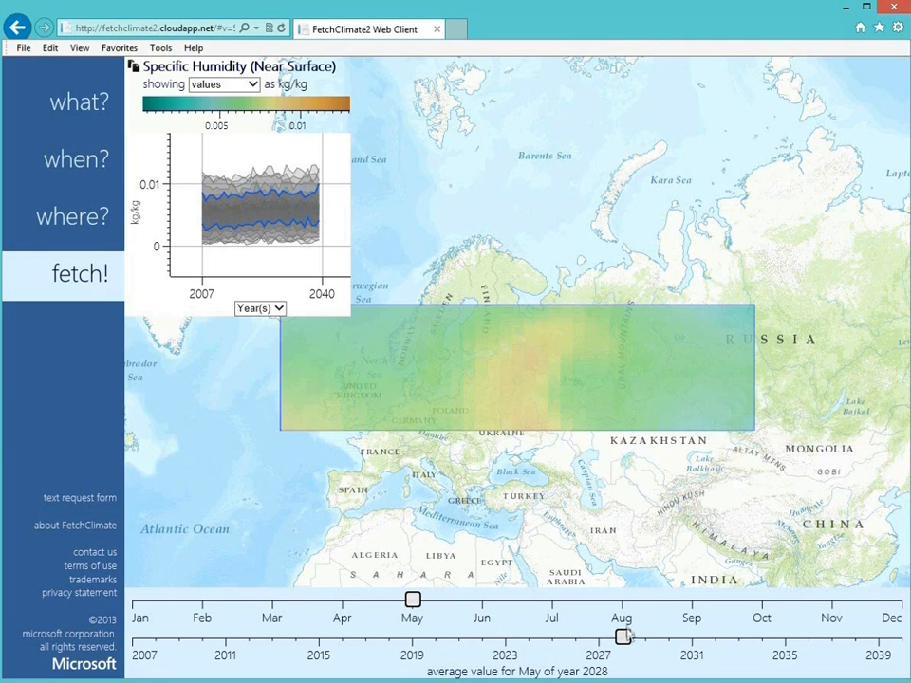
{"action": "left_click_drag", "start_coordinate": [624, 640], "coordinate": [599, 640]}
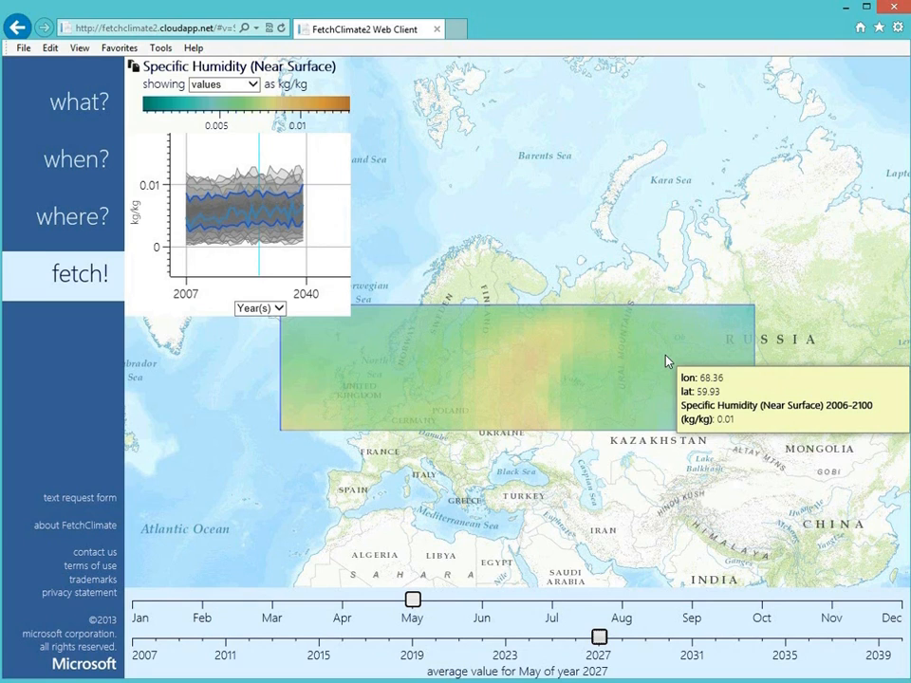
View the raw data listing for the specific humidity result, with latitude, longitude, value, uncertainty and provenance, and close it.
{"action": "left_click", "coordinate": [134, 71]}
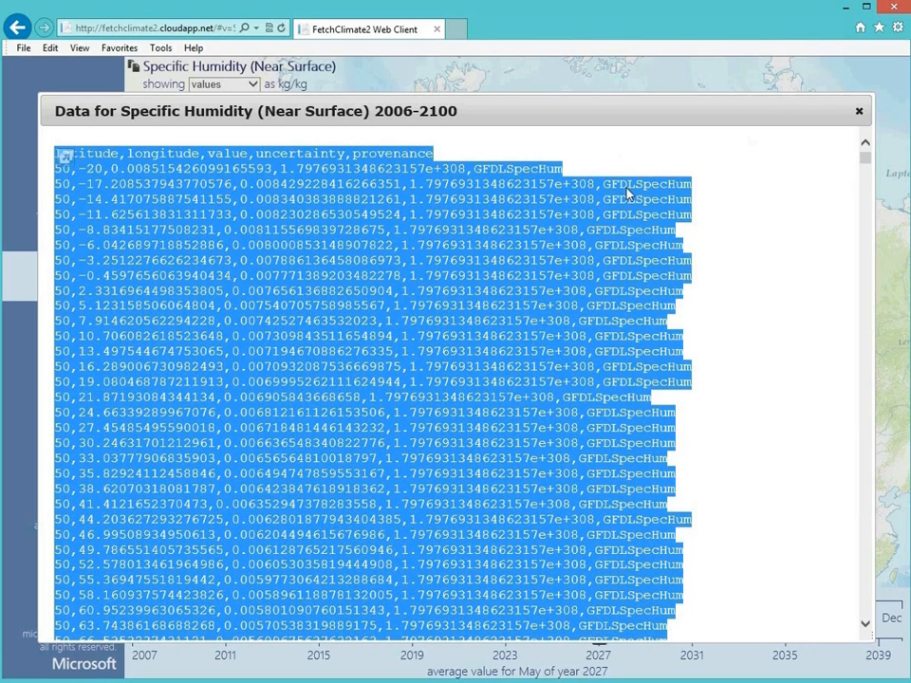
{"action": "left_click", "coordinate": [858, 113]}
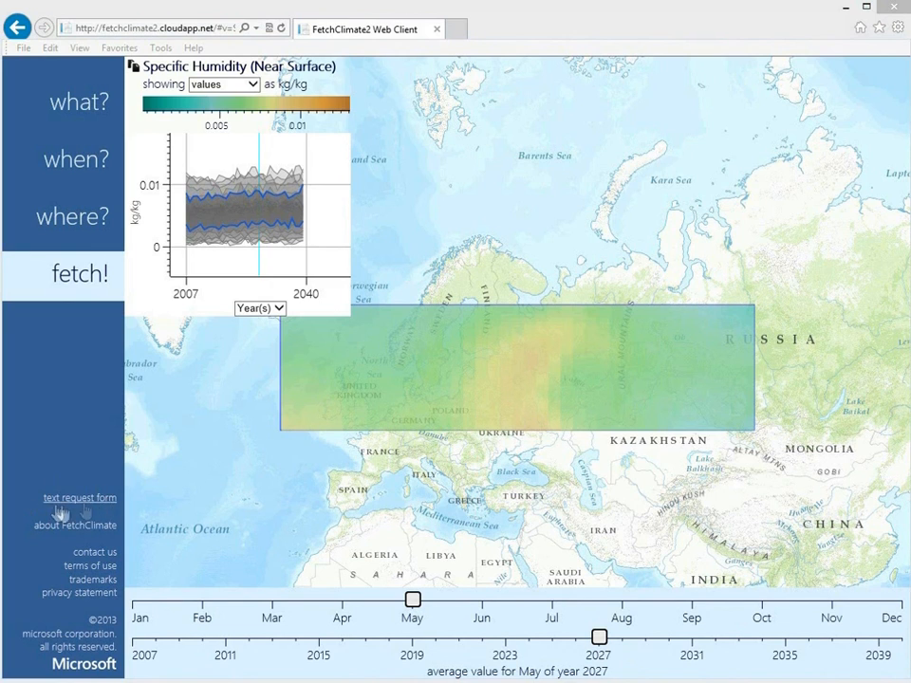
Open the text request form and review its environmental variables and time interval options.
{"action": "left_click", "coordinate": [84, 499]}
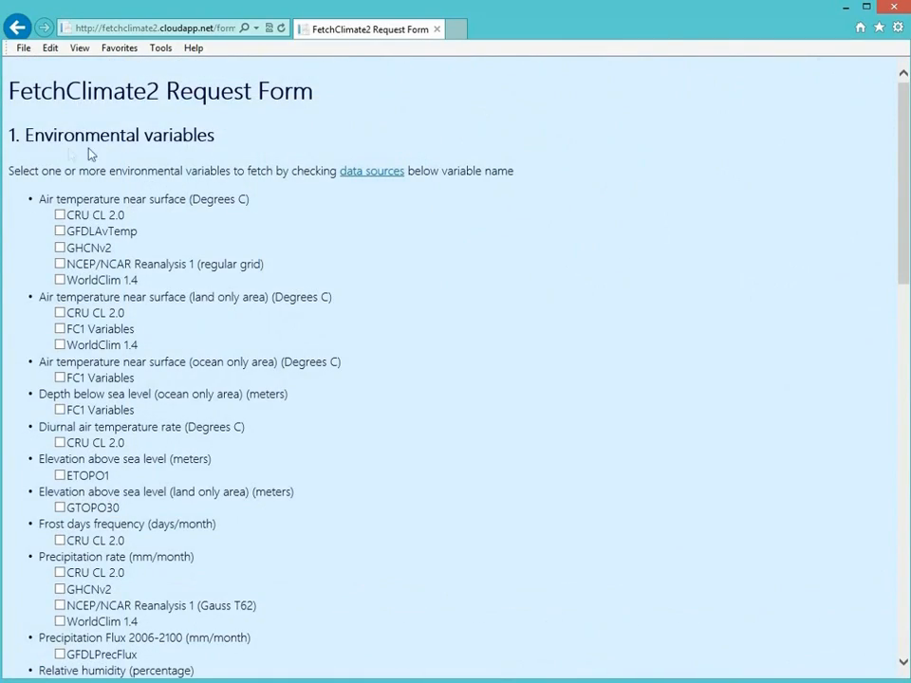
{"action": "scroll", "coordinate": [265, 357], "scroll_direction": "down", "scroll_amount": 4}
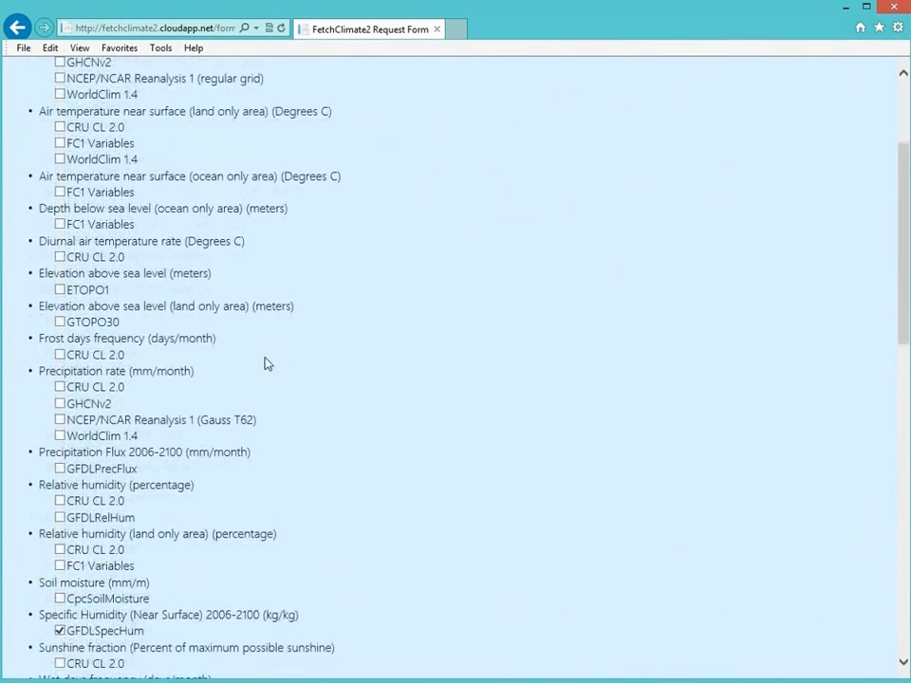
{"action": "scroll", "coordinate": [252, 409], "scroll_direction": "down", "scroll_amount": 2}
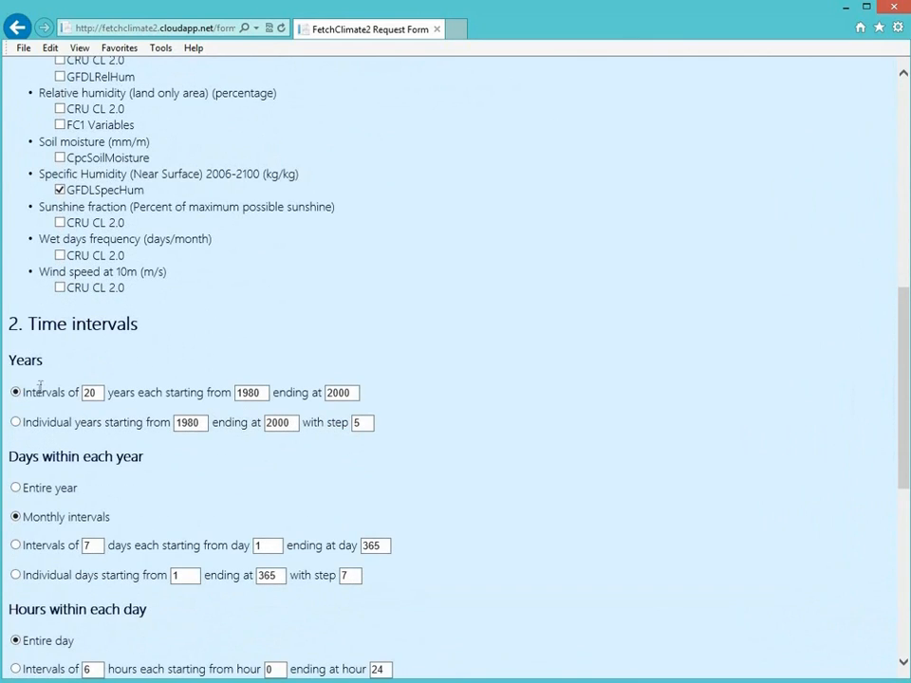
{"action": "scroll", "coordinate": [160, 480], "scroll_direction": "down", "scroll_amount": 2}
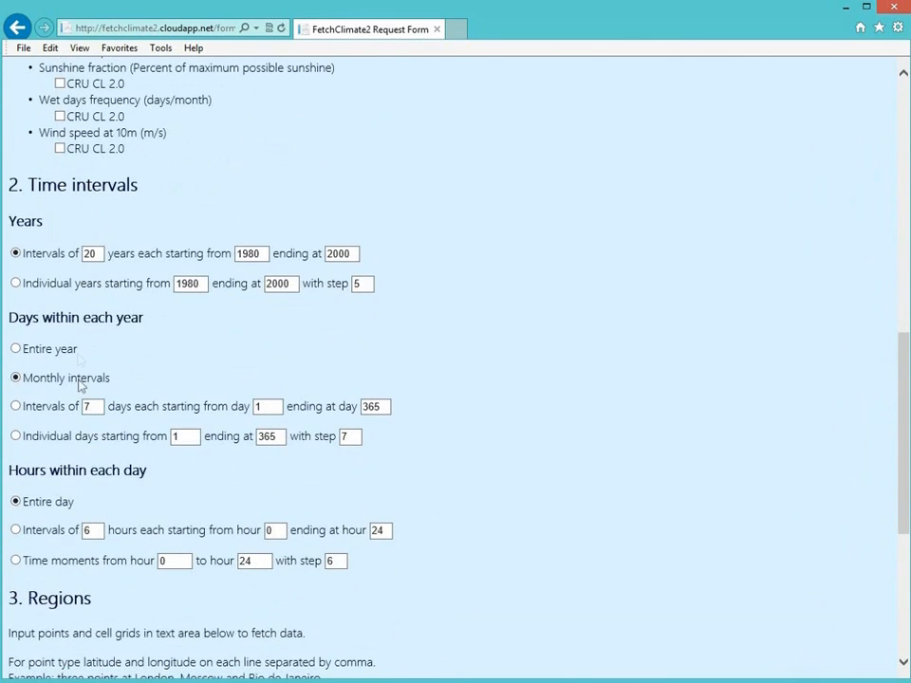
{"action": "scroll", "coordinate": [170, 477], "scroll_direction": "down", "scroll_amount": 2}
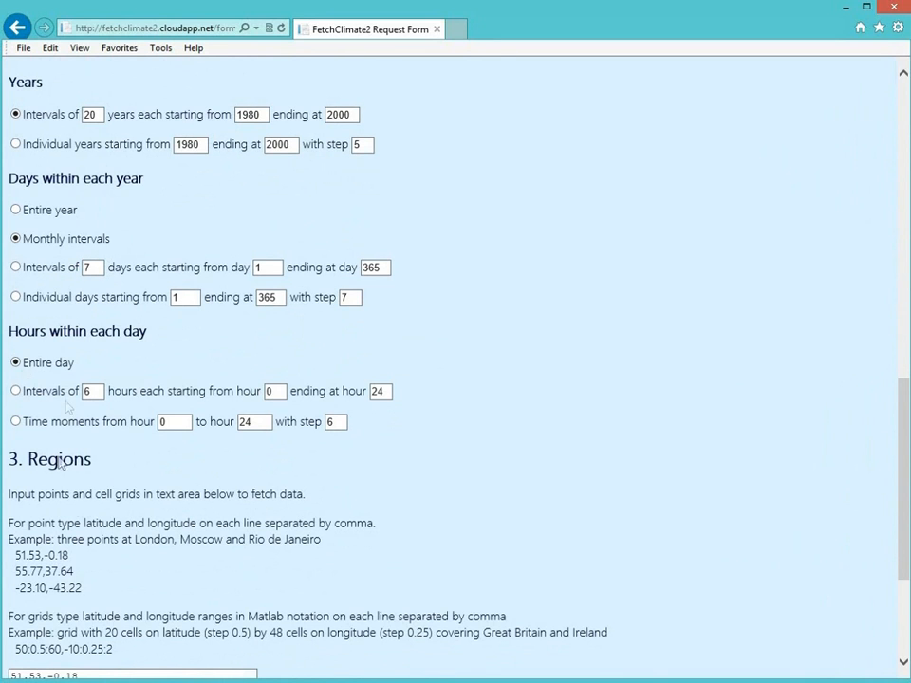
Examine the example coordinates in the Regions section of the request form, and return to the map view.
{"action": "scroll", "coordinate": [62, 380], "scroll_direction": "down", "scroll_amount": 2}
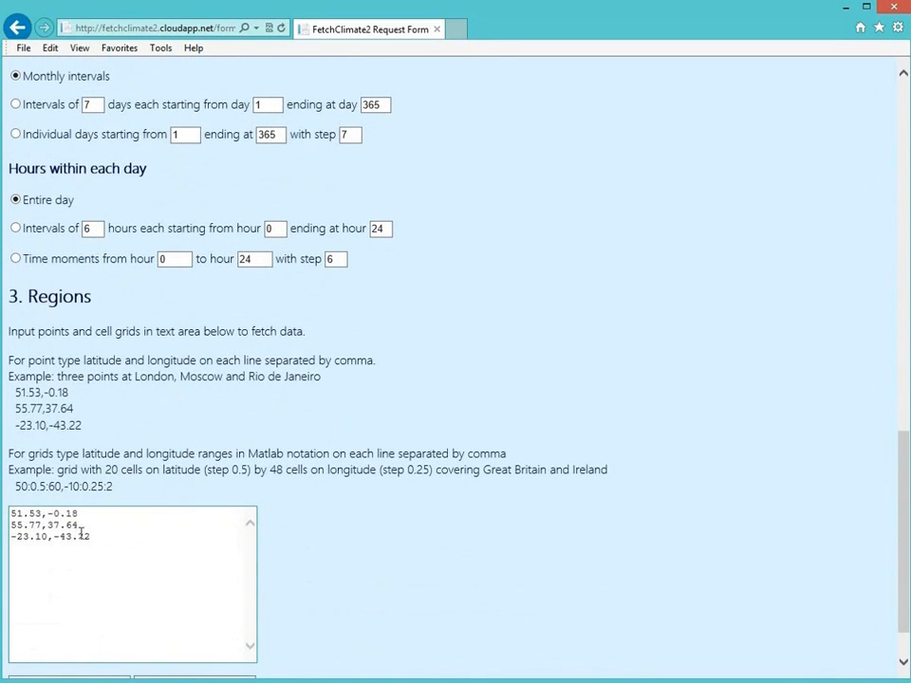
{"action": "left_click_drag", "start_coordinate": [95, 545], "coordinate": [12, 525]}
{"action": "scroll", "coordinate": [53, 543], "scroll_direction": "down", "scroll_amount": 1}
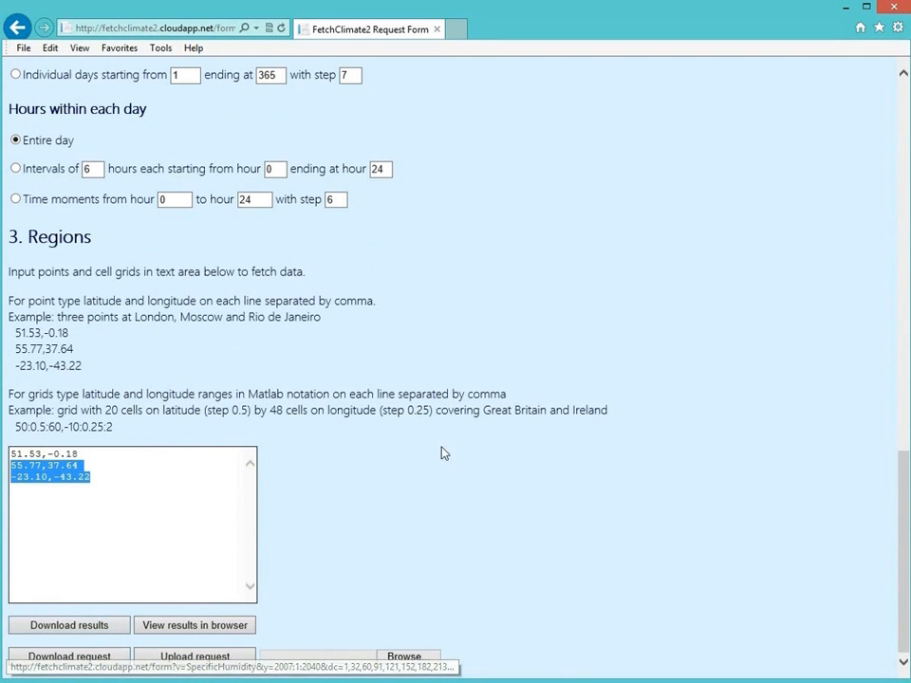
{"action": "left_click", "coordinate": [427, 347]}
{"action": "scroll", "coordinate": [518, 435], "scroll_direction": "up", "scroll_amount": 8}
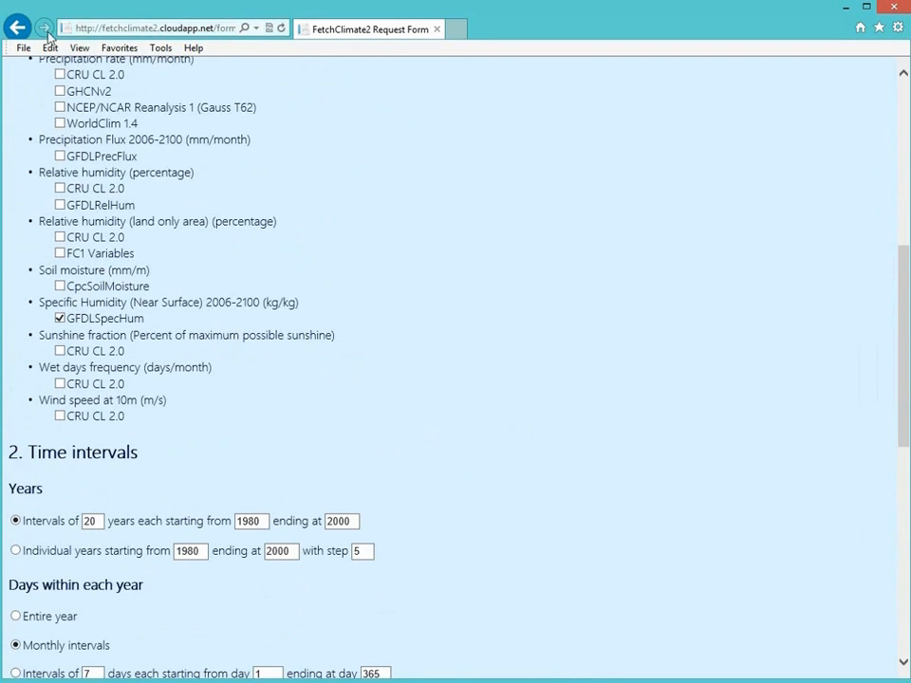
{"action": "left_click", "coordinate": [19, 29]}
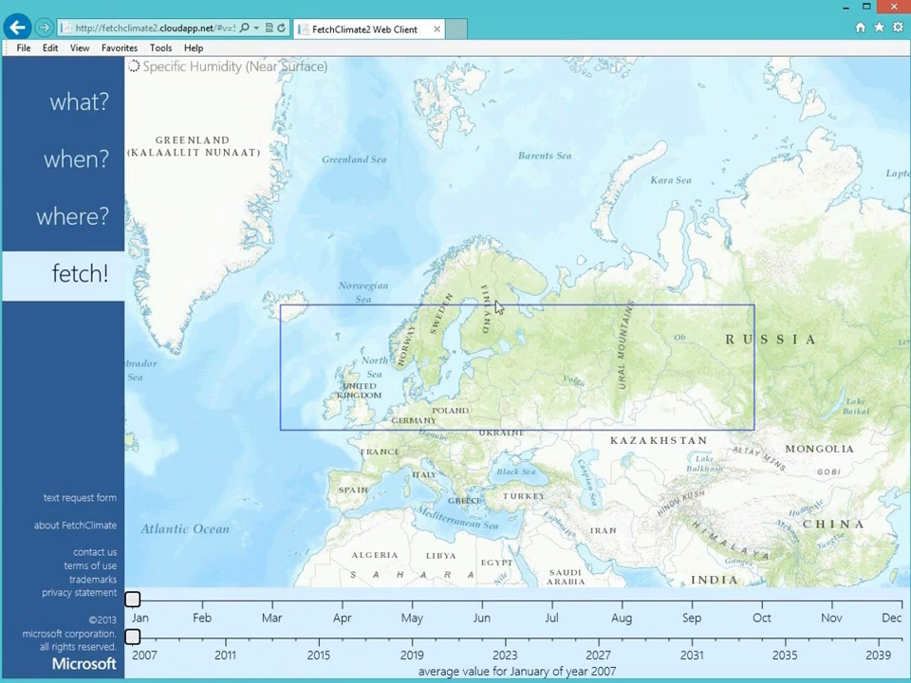